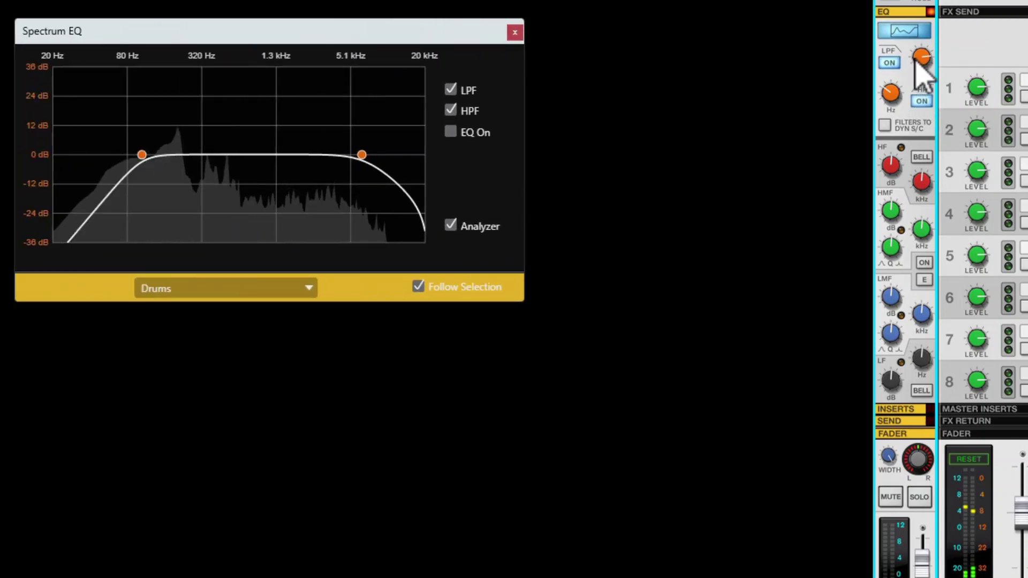
Sweep the Drums low-pass cutoff down from about 2.34 kHz to 100 Hz, then raise the high-pass cutoff.
left_click_drag(920, 69, 922, 126)
left_click_drag(890, 96, 883, 172)
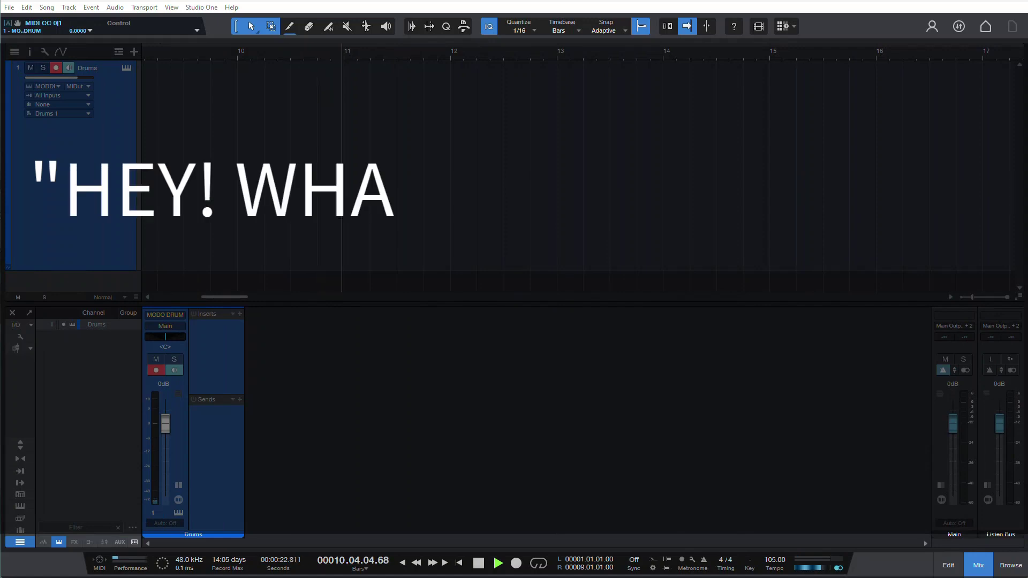
Stop playback and return to the start of the song.
key("space")
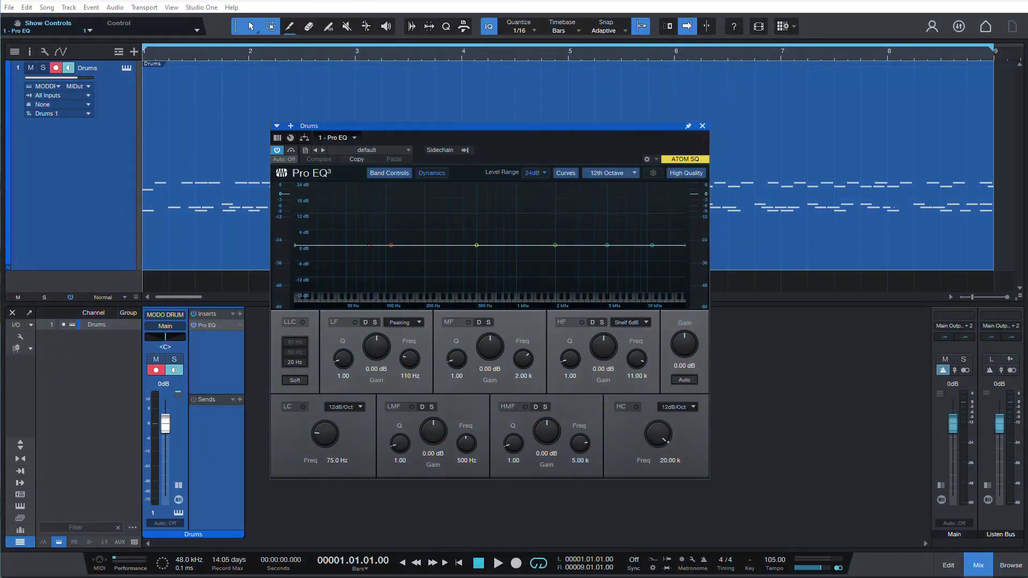
Play the drums with Pro EQ's low cut on at 596 Hz, then 2.21 kHz with a 6dB/Oct slope.
key("space")
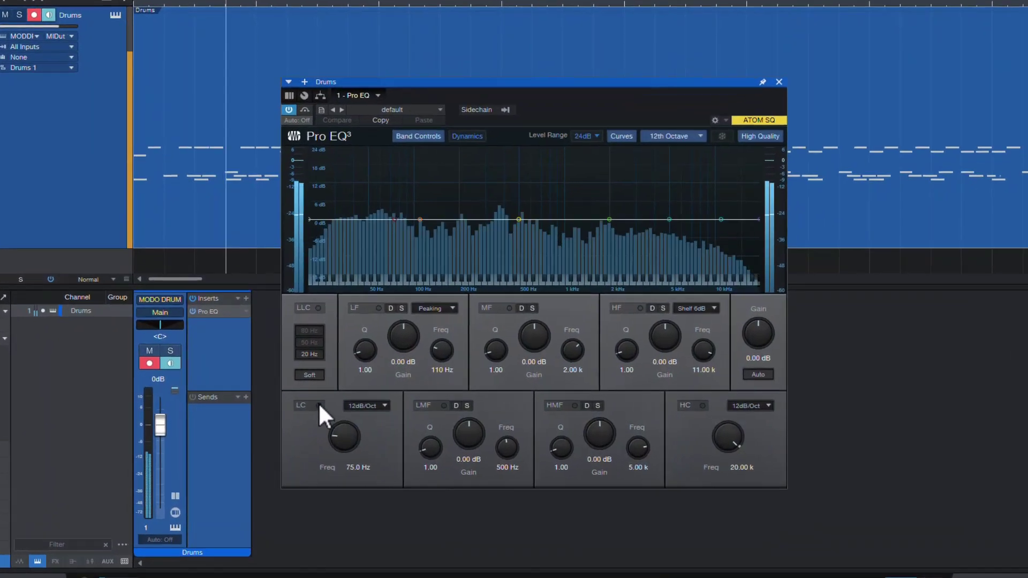
left_click(319, 405)
left_click_drag(346, 453, 351, 408)
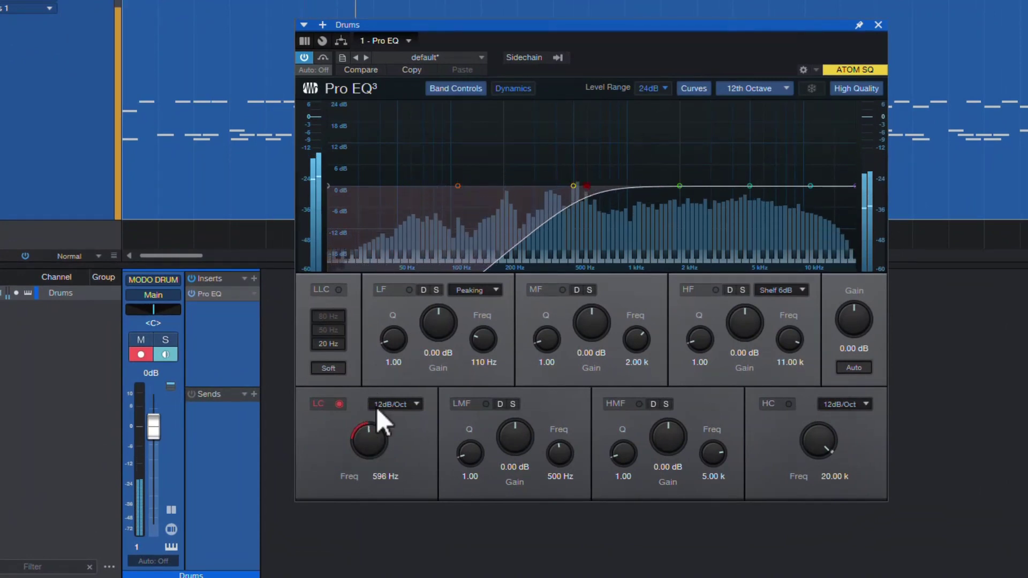
left_click(377, 407)
left_click(401, 418)
left_click_drag(381, 442, 376, 397)
Try a 48dB/Oct low cut swept to 20 Hz, then switch to a high cut at about 1.26 kHz.
left_click(397, 402)
left_click(412, 481)
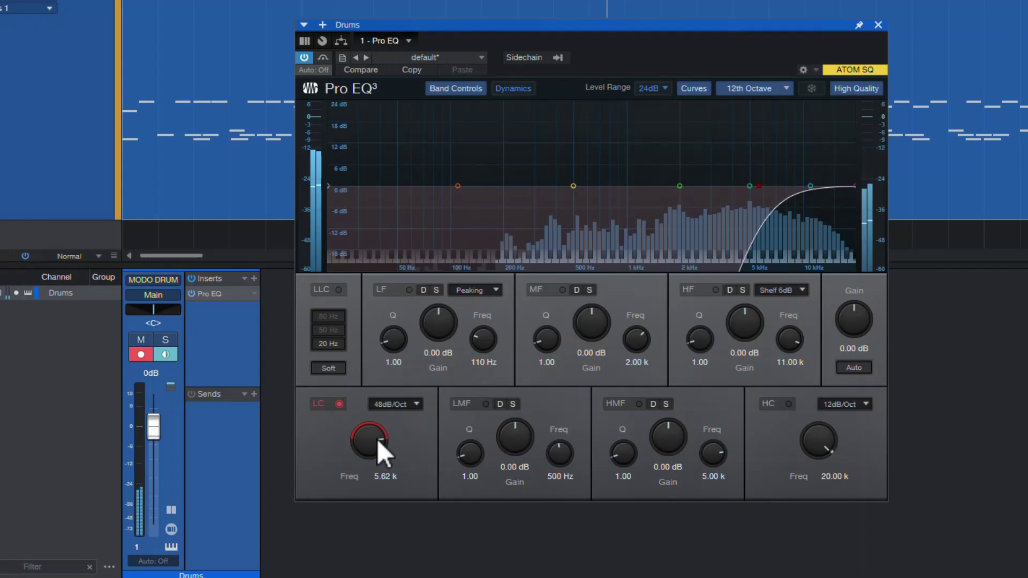
left_click_drag(377, 439, 349, 543)
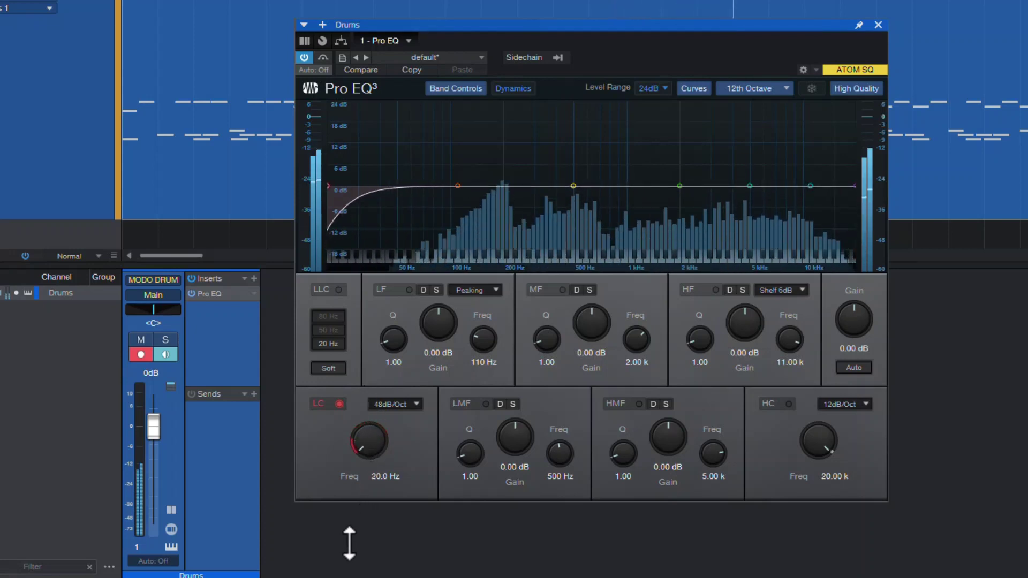
left_click(339, 404)
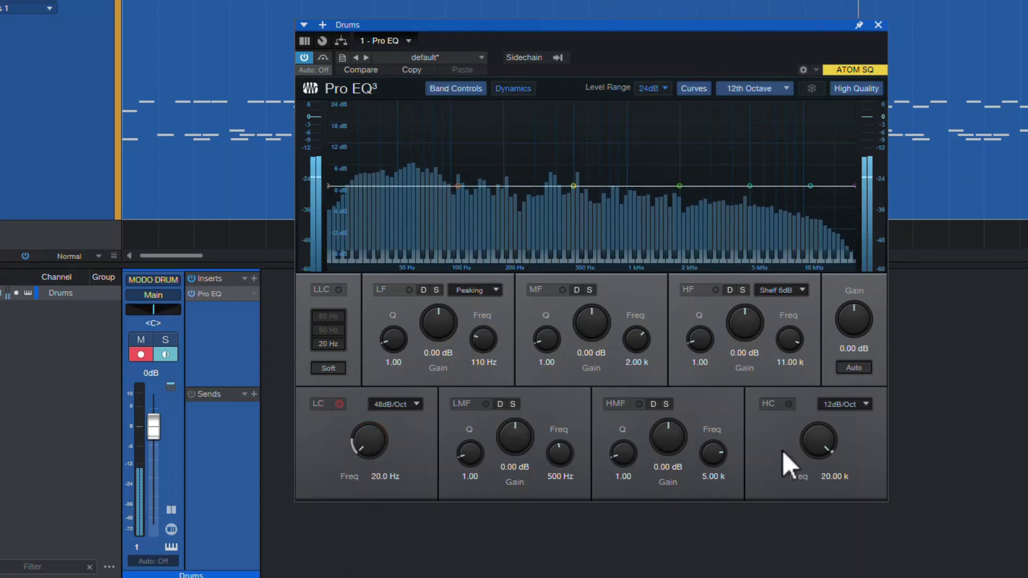
left_click(788, 404)
left_click_drag(819, 437, 819, 399)
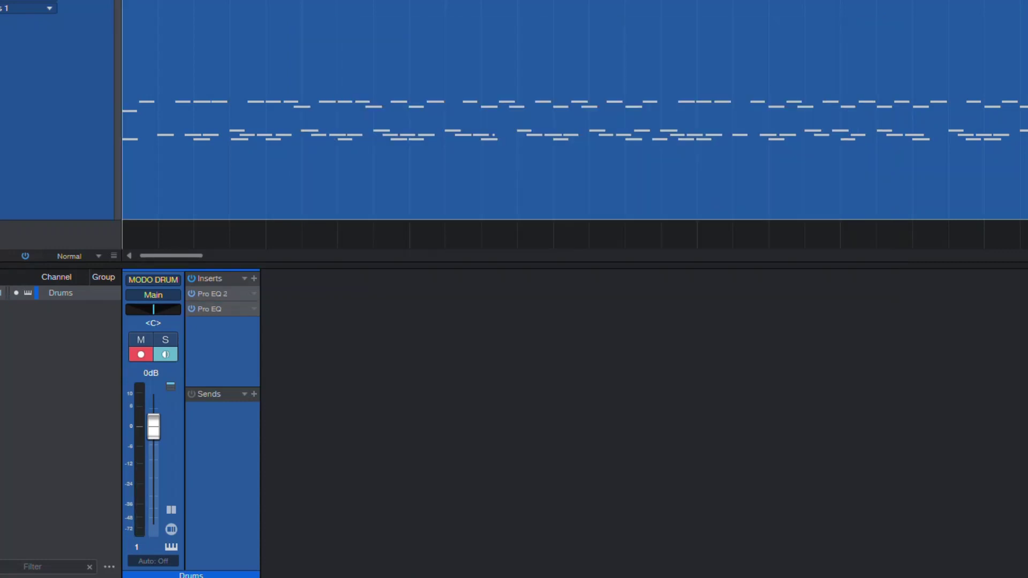
Play the drums and pull the second Pro EQ's high cut from about 1.14 kHz down to 514 Hz.
key("space")
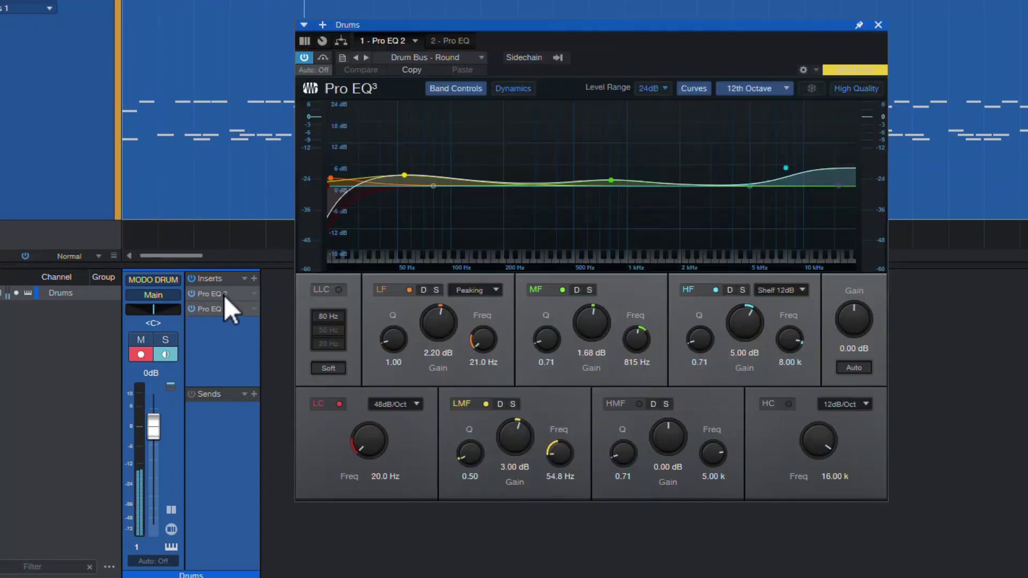
double_click(226, 296)
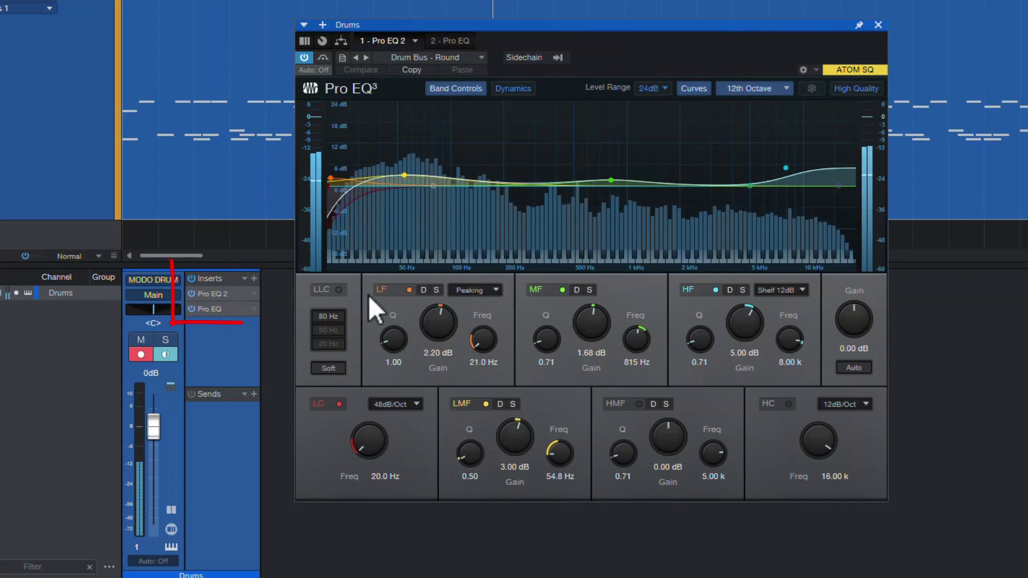
double_click(220, 310)
left_click_drag(814, 448, 781, 373)
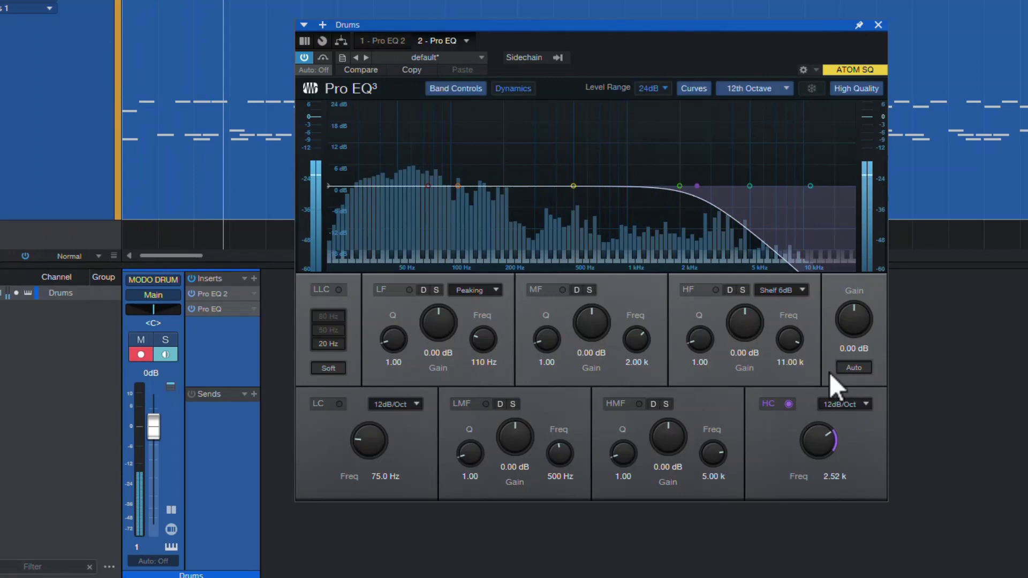
left_click_drag(818, 431, 781, 369)
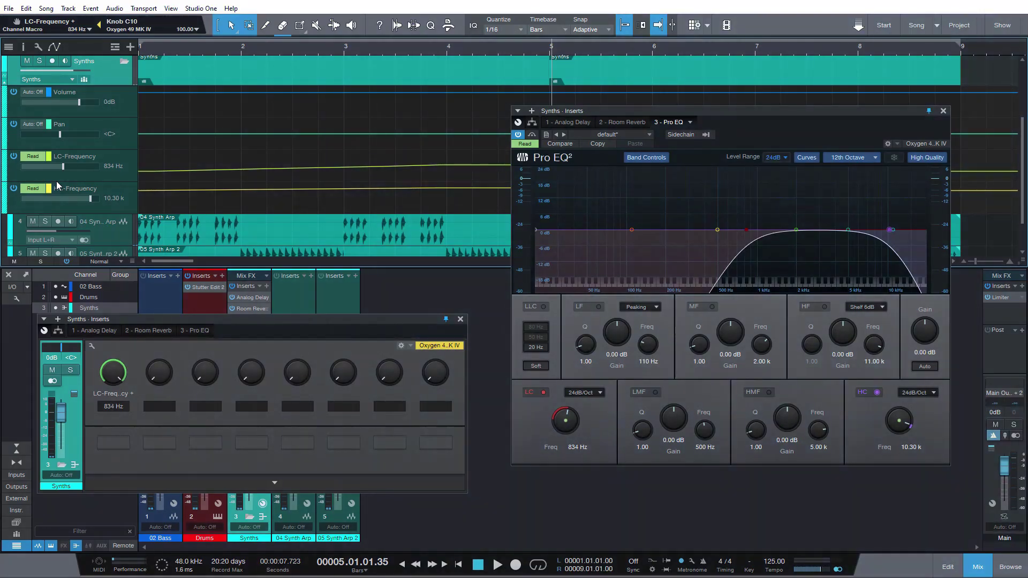
Play the song from the start and add a point on the HC-Frequency automation lane.
key("Home")
key("space")
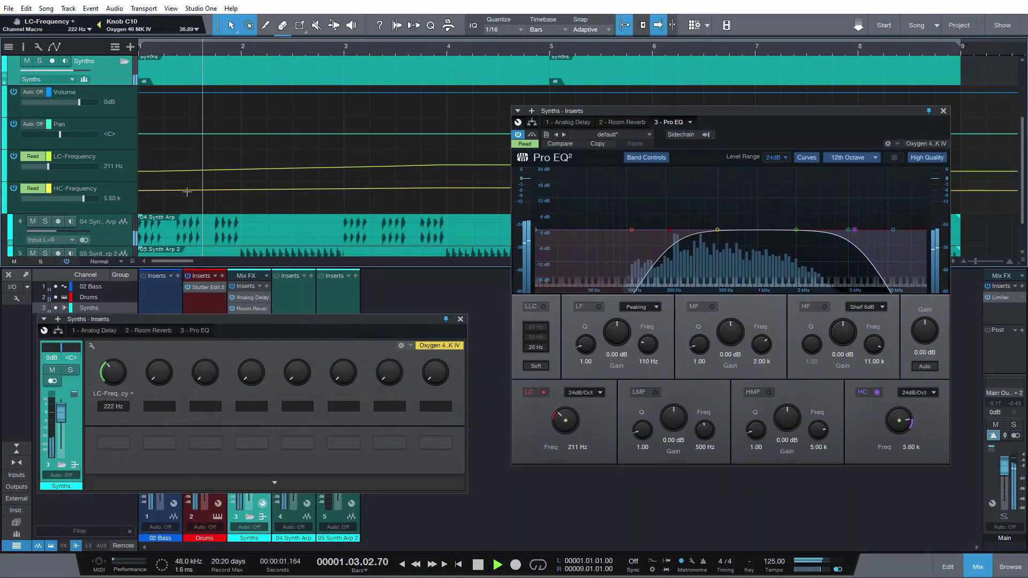
left_click(289, 189)
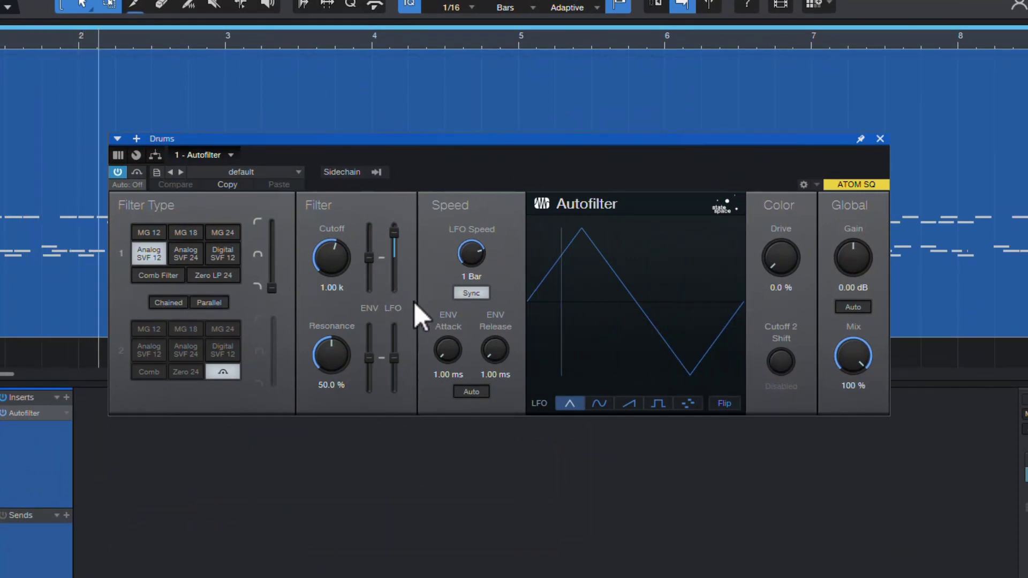
Reset the Autofilter cutoff LFO, set filter 1 to MG 12 with 0.1% resonance and 16.0 kHz cutoff, then toggle an option off and on to compare.
double_click(393, 233)
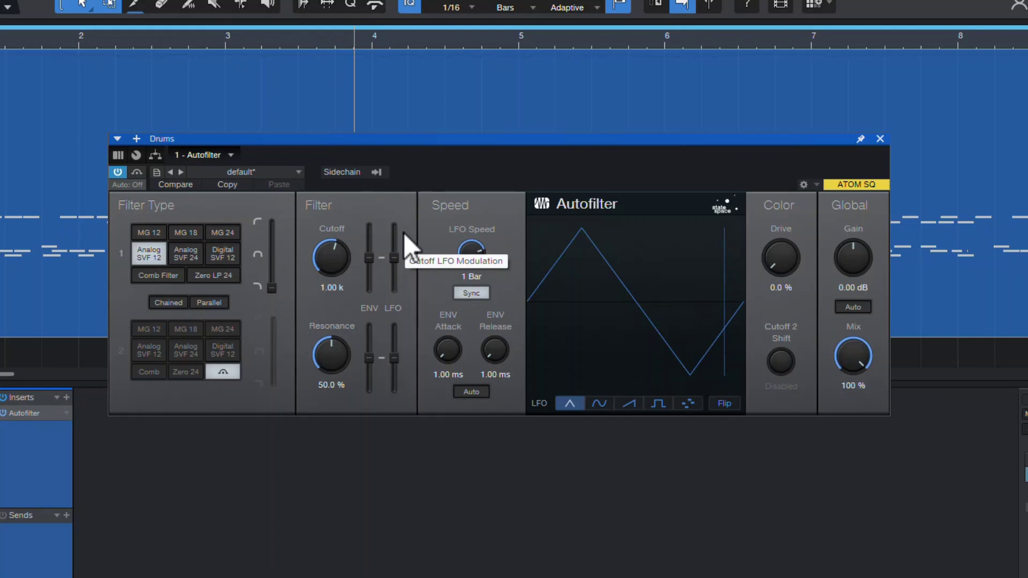
left_click_drag(335, 268, 317, 169)
left_click(161, 235)
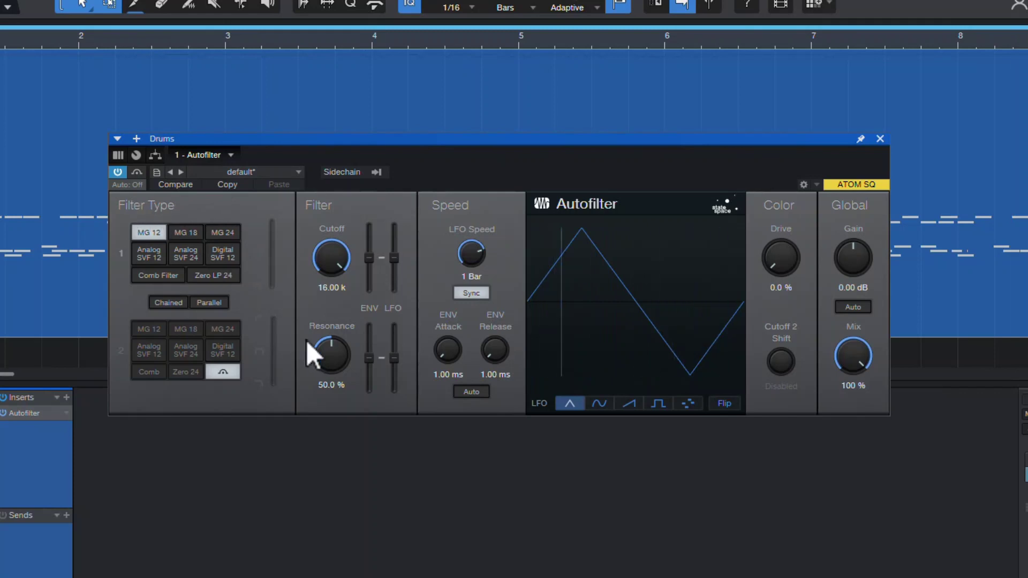
left_click_drag(335, 356, 351, 557)
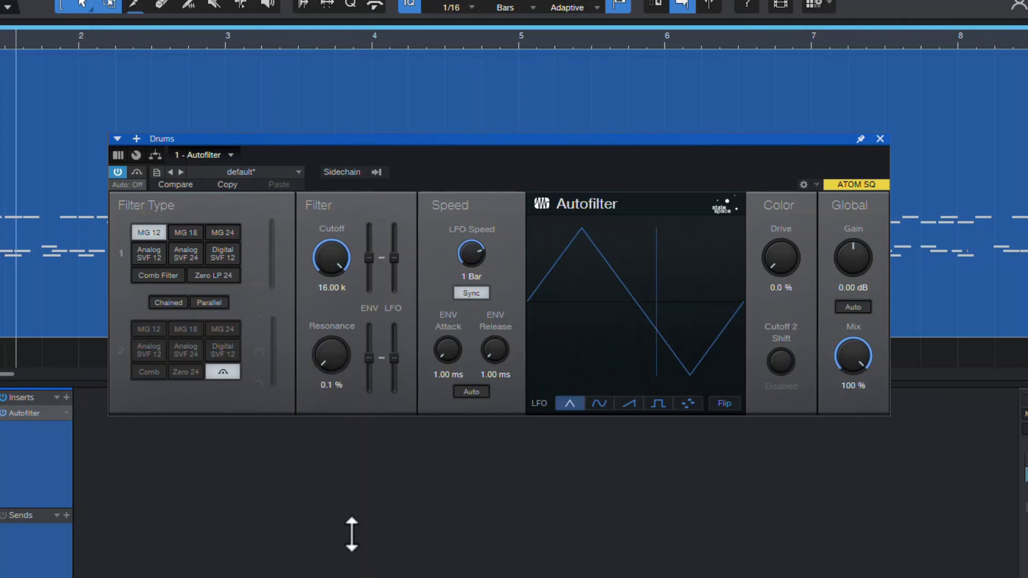
left_click(136, 169)
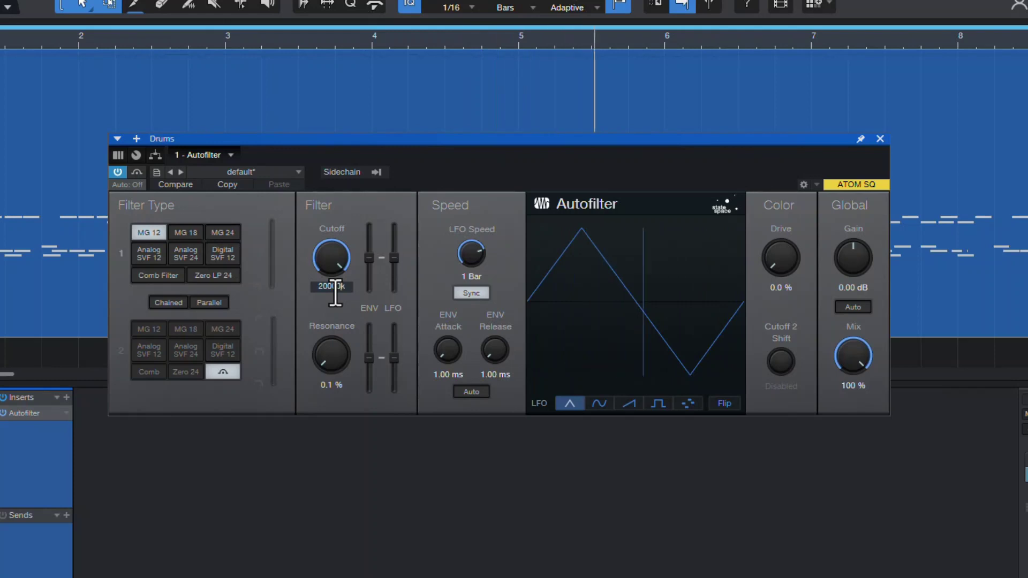
key("Return")
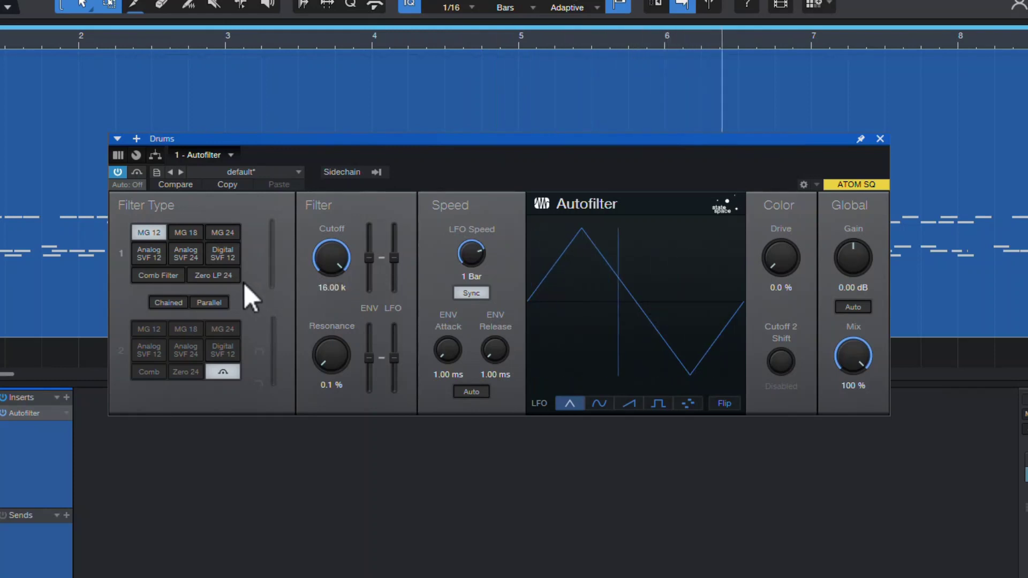
left_click(137, 172)
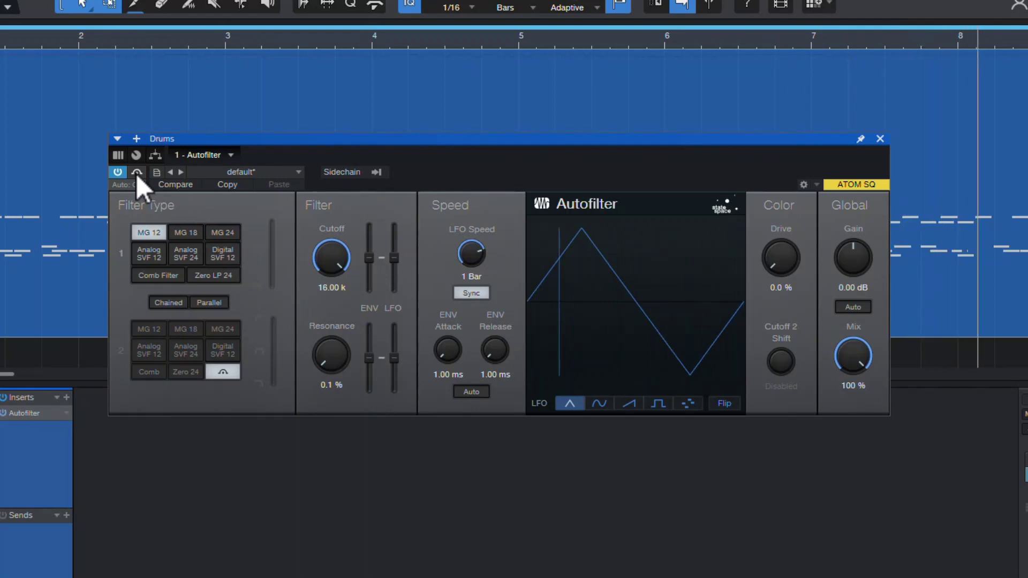
left_click(136, 172)
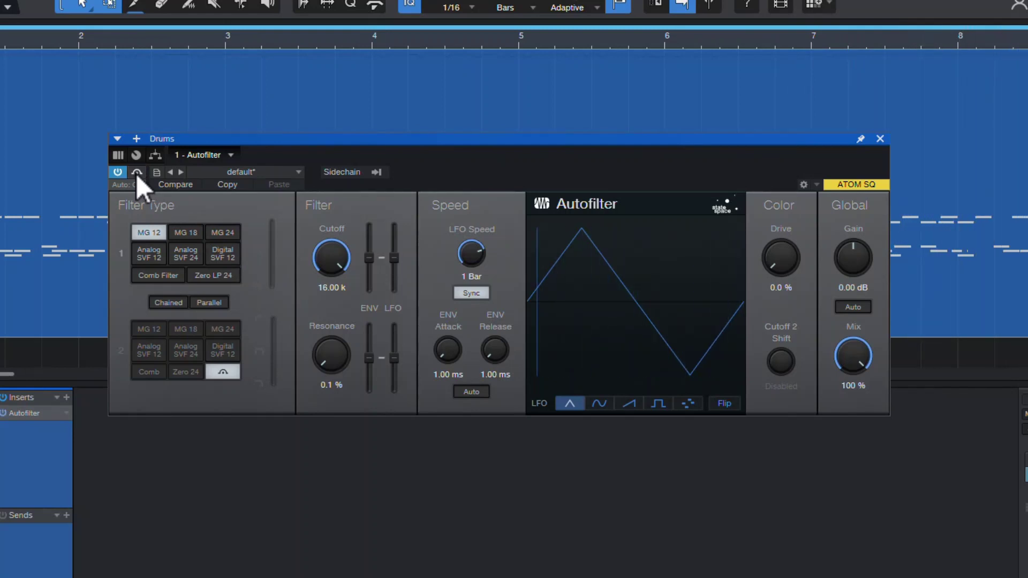
Compare filter 1 types Digital SVF 12, MG 24, MG 18 and MG 12, ending on Zero LP 24.
left_click(227, 254)
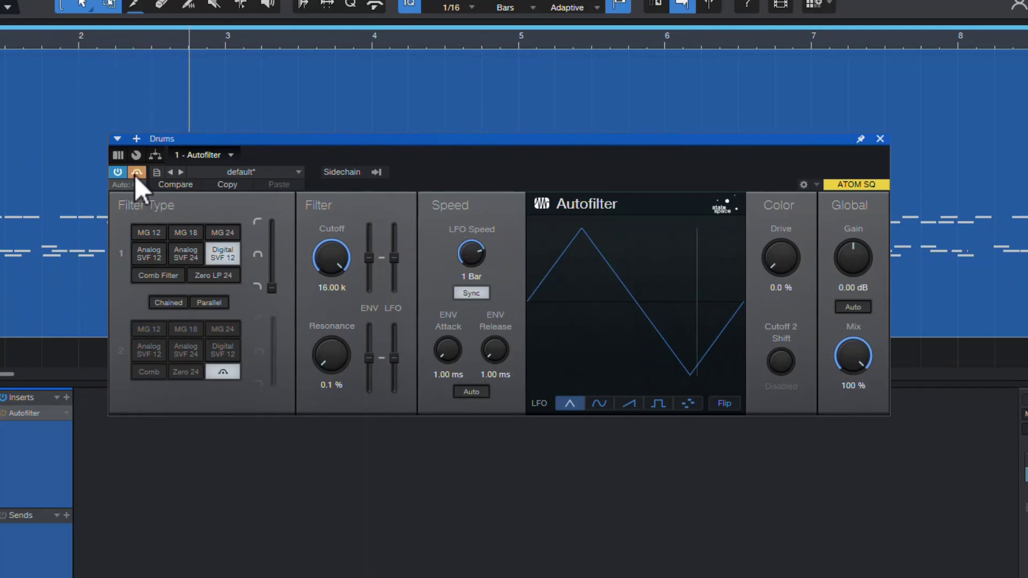
left_click(220, 233)
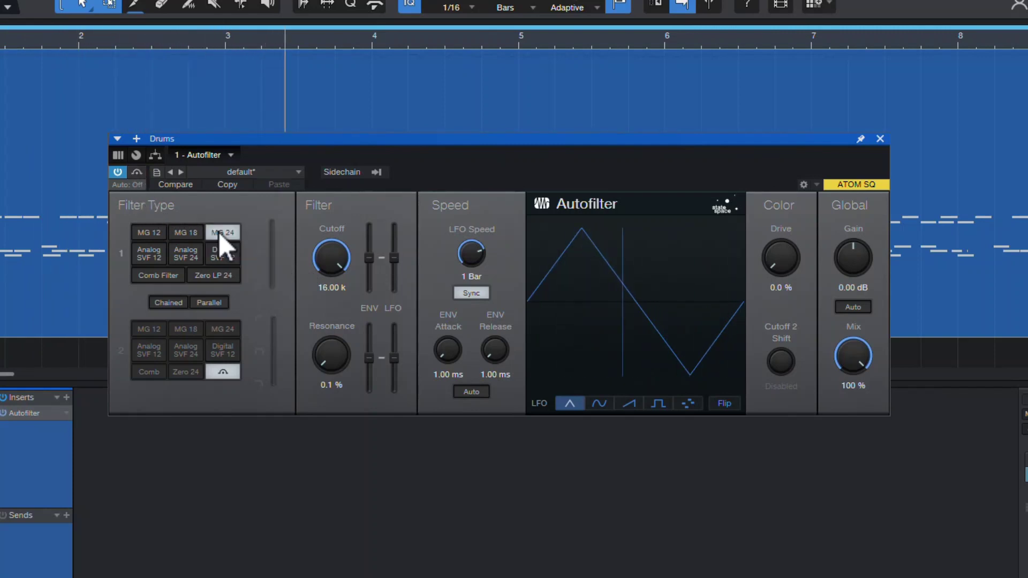
left_click(186, 231)
left_click(159, 230)
left_click(219, 275)
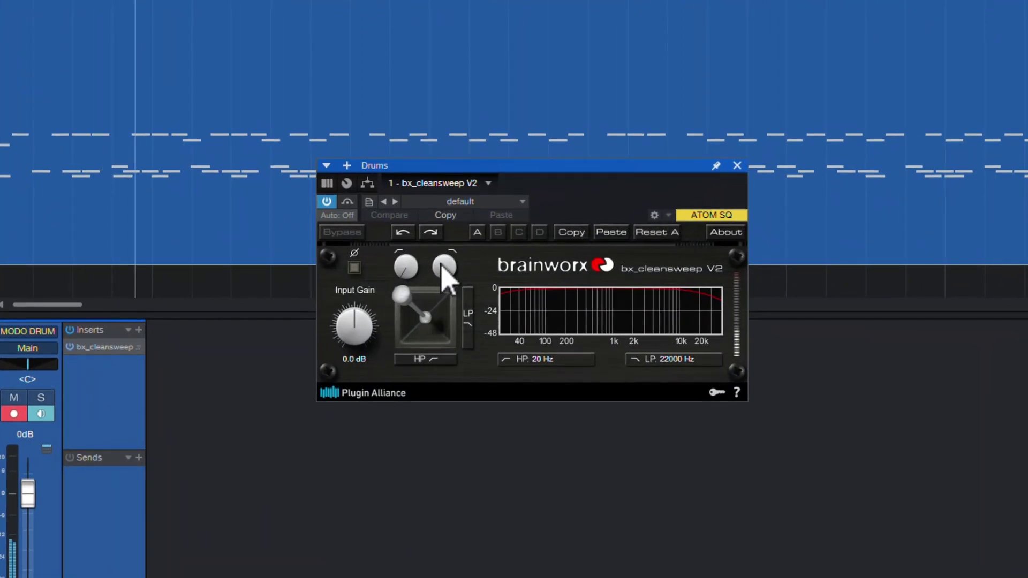
In bx_cleansweep, sweep low-pass to 40 Hz and back to 22000 Hz, then raise high-pass to about 702 Hz and sweep both.
left_click_drag(444, 266, 442, 313)
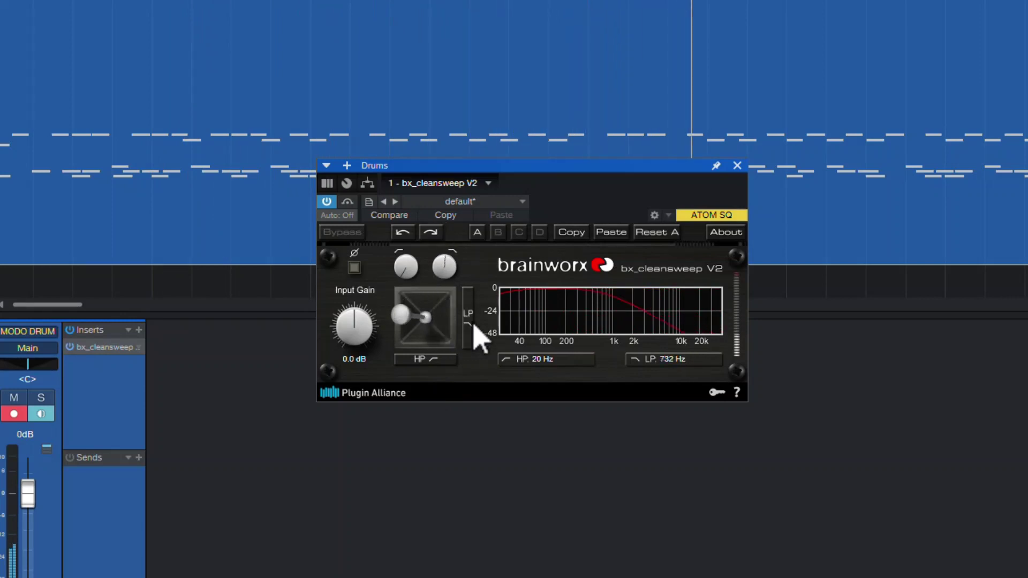
left_click_drag(447, 270, 441, 184)
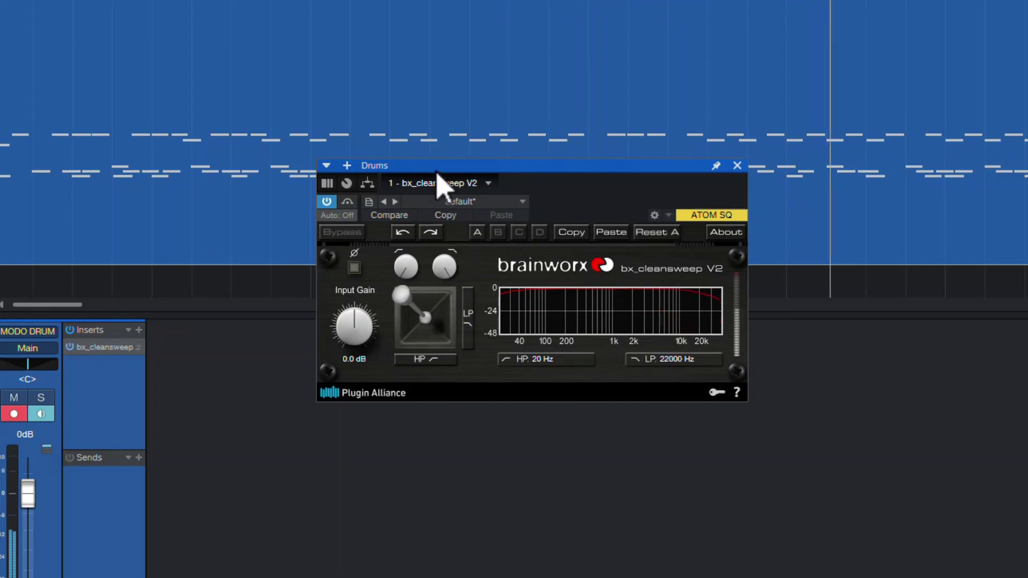
left_click_drag(413, 271, 390, 255)
left_click_drag(411, 301, 390, 280)
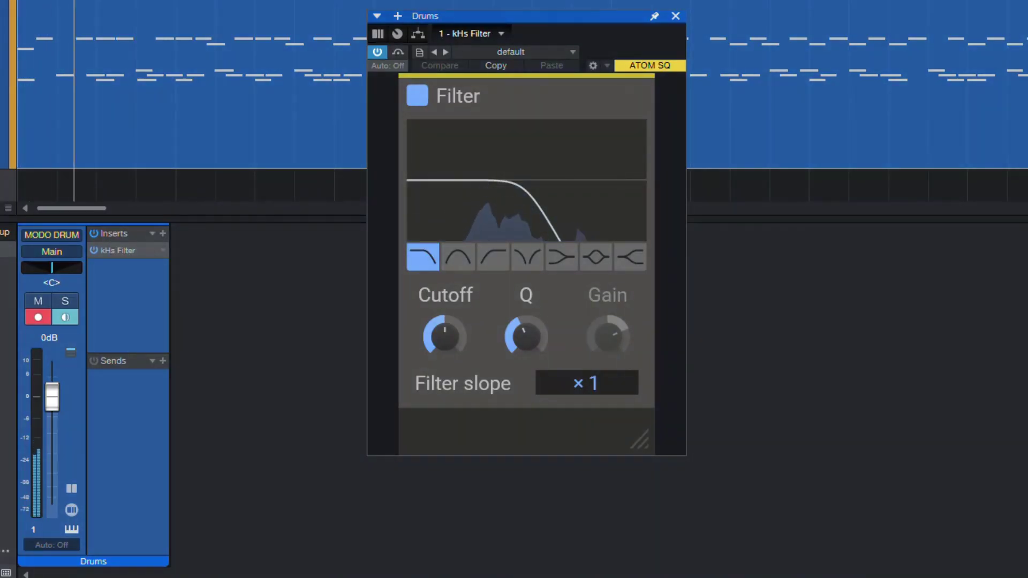
Raise the kHs Filter low-pass cutoff to about 2 kHz.
left_click_drag(446, 345, 451, 369)
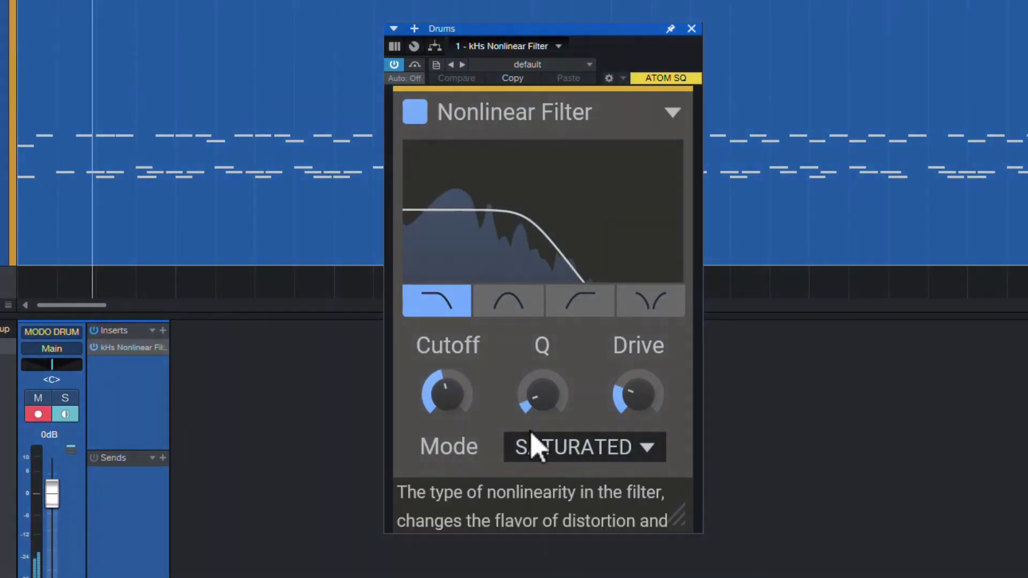
Raise the kHs Nonlinear Filter cutoff to about 2.5 kHz, nudge Q and drive, and try TUBULAR then WARM modes.
mouse_move(447, 394)
left_mouse_down()
mouse_move(447, 340)
mouse_move(447, 391)
left_mouse_up()
left_click_drag(541, 395, 542, 389)
left_click_drag(637, 395, 637, 387)
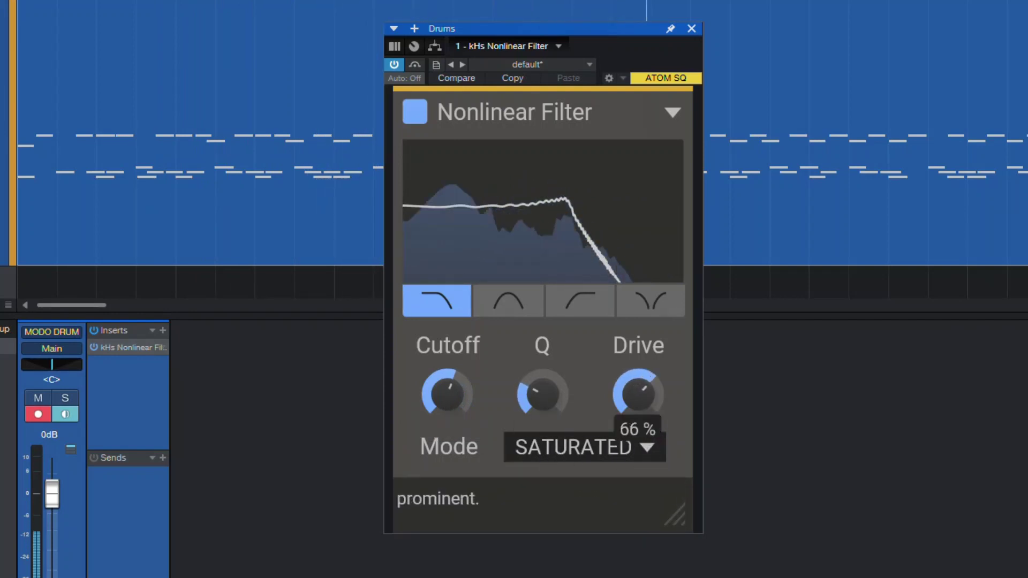
left_click(587, 455)
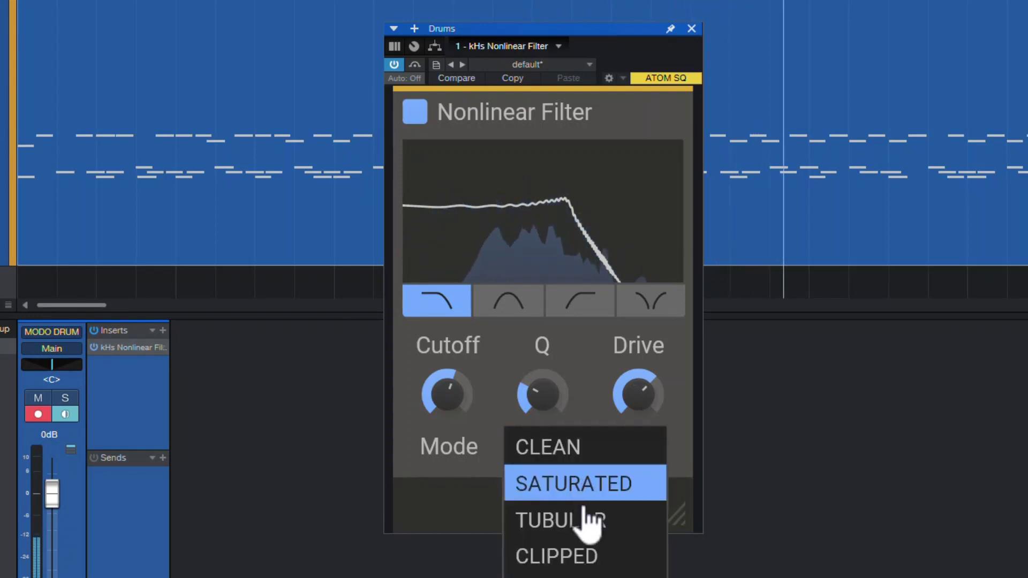
left_click(585, 521)
left_click(621, 471)
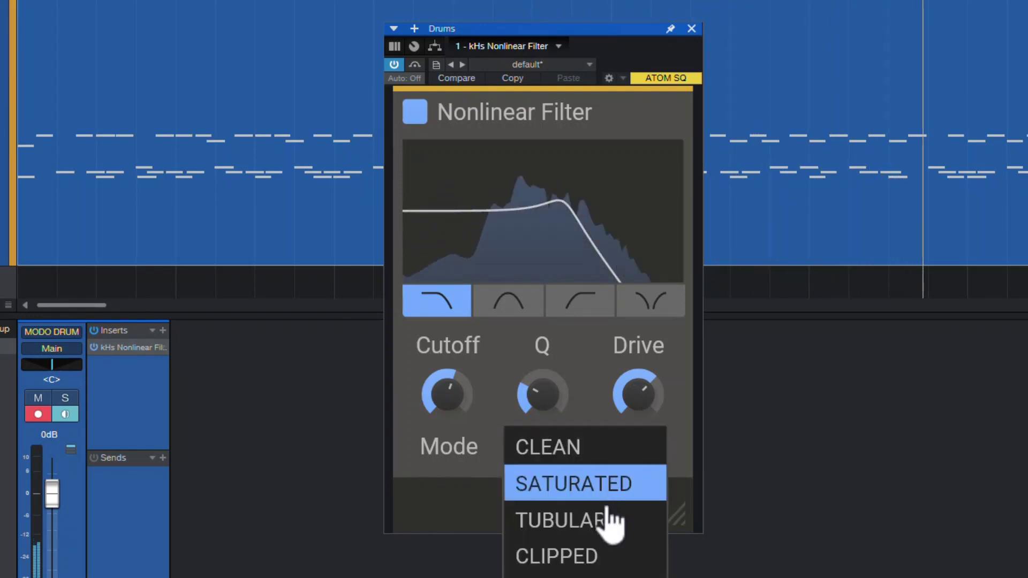
left_click(586, 575)
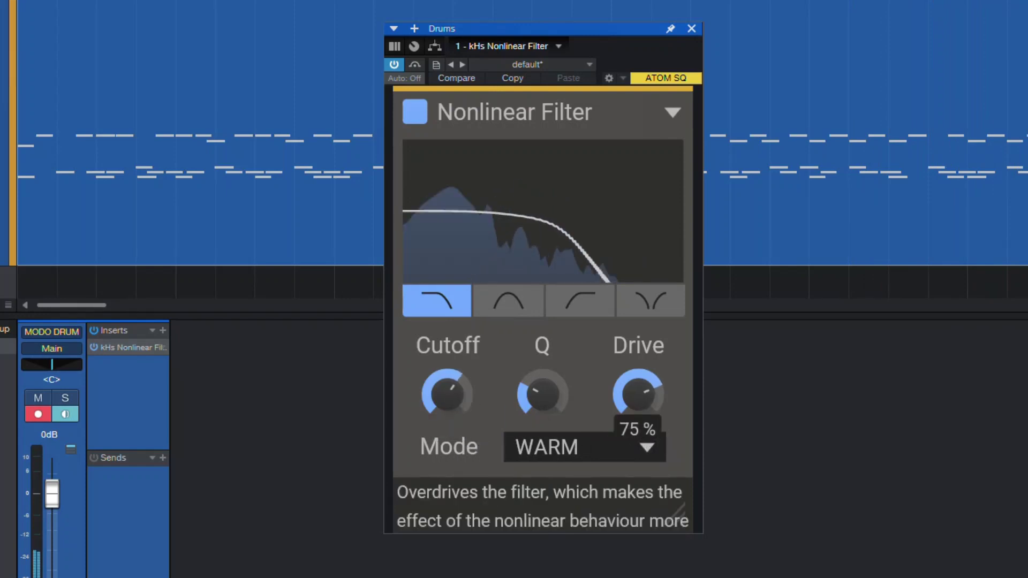
Zero the drive and lower cutoff to 724 Hz, then choose CLIPPED with 54% drive and cutoff about 1.70 kHz.
left_click_drag(638, 394, 638, 428)
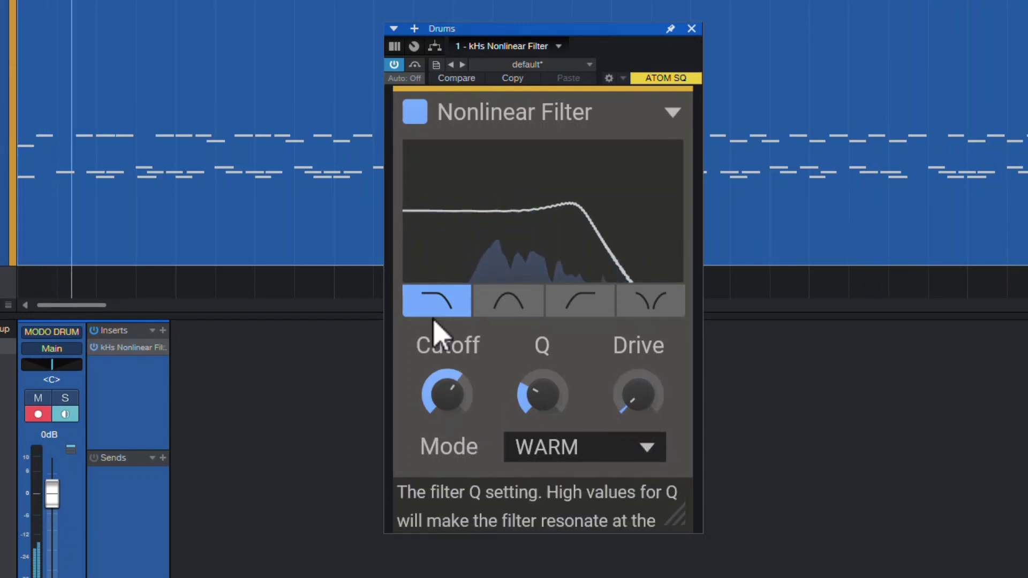
left_click_drag(447, 395, 447, 410)
left_click(582, 471)
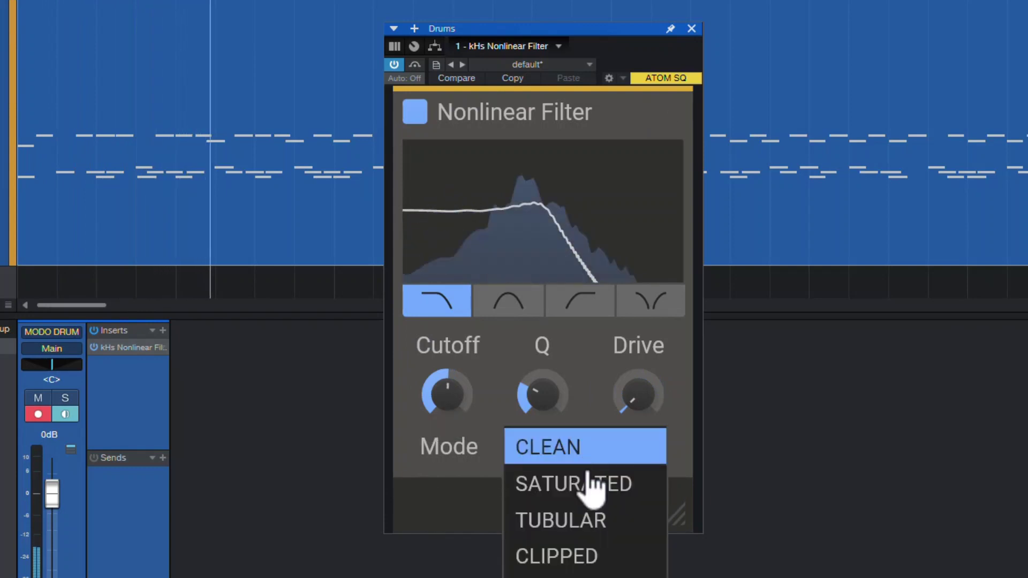
left_click(602, 556)
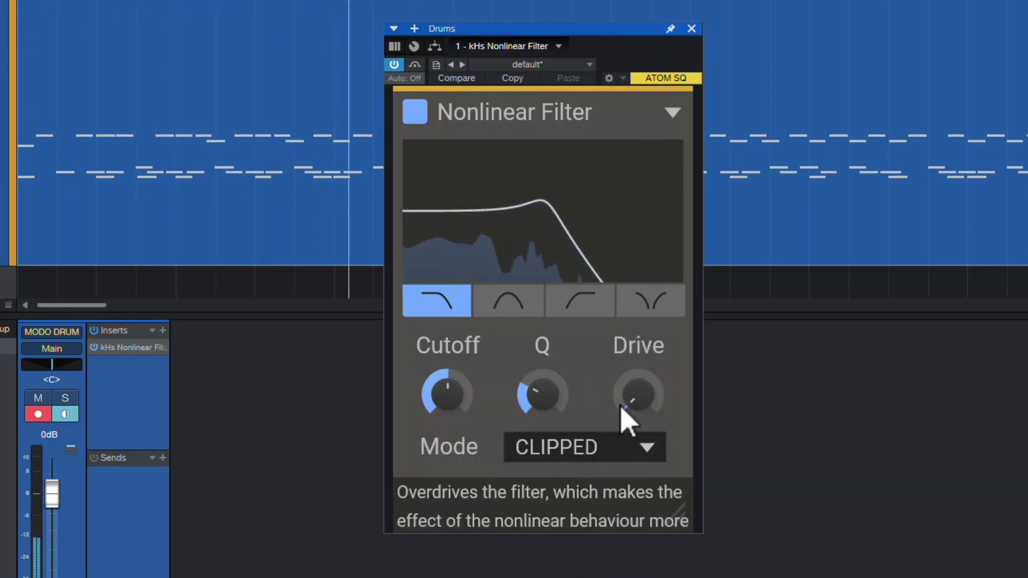
left_click_drag(624, 407, 624, 381)
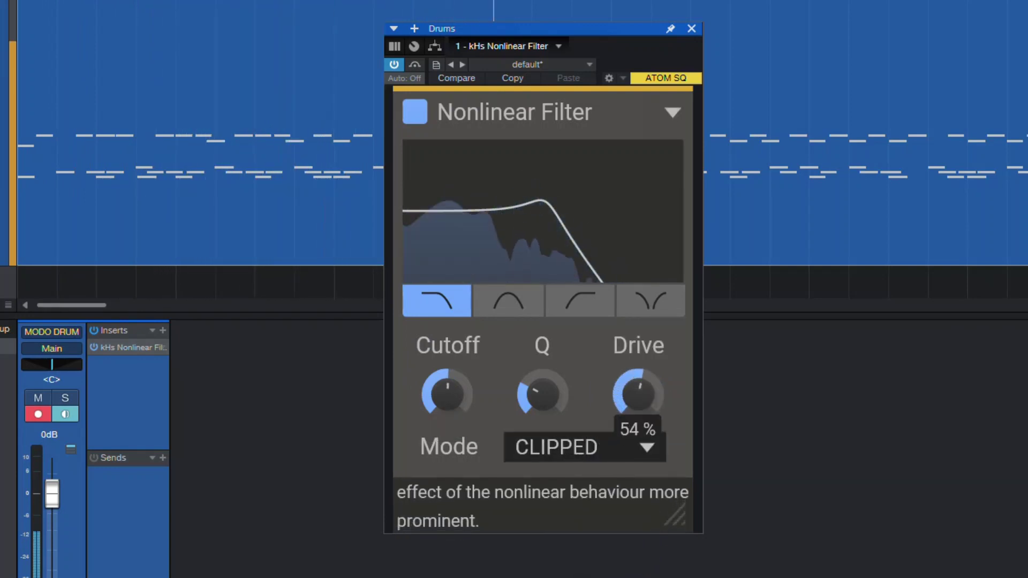
mouse_move(448, 412)
left_mouse_down()
mouse_move(447, 396)
mouse_move(447, 406)
left_mouse_up()
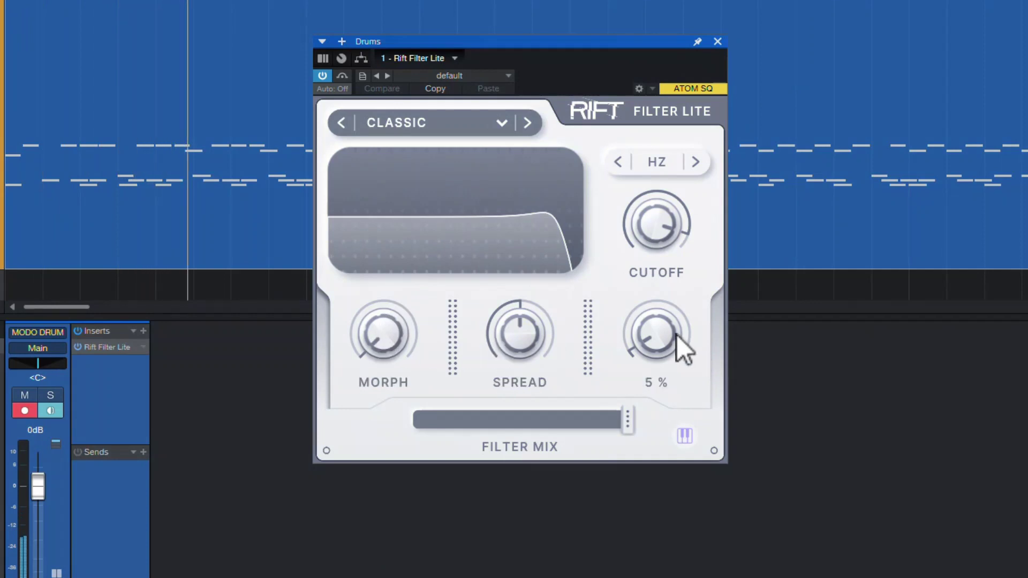
Sweep the Rift Filter Lite cutoff to 73 Hz, zero the resonance, raise cutoff to 11.8 kHz and choose Low Pass.
left_click_drag(658, 229, 622, 313)
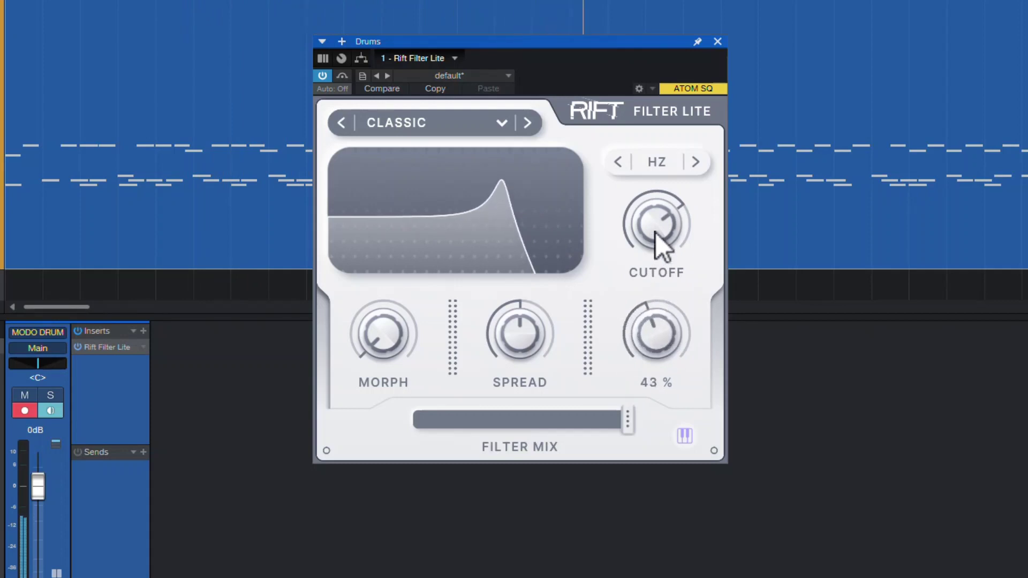
left_click_drag(656, 330, 657, 351)
left_click_drag(654, 234, 653, 196)
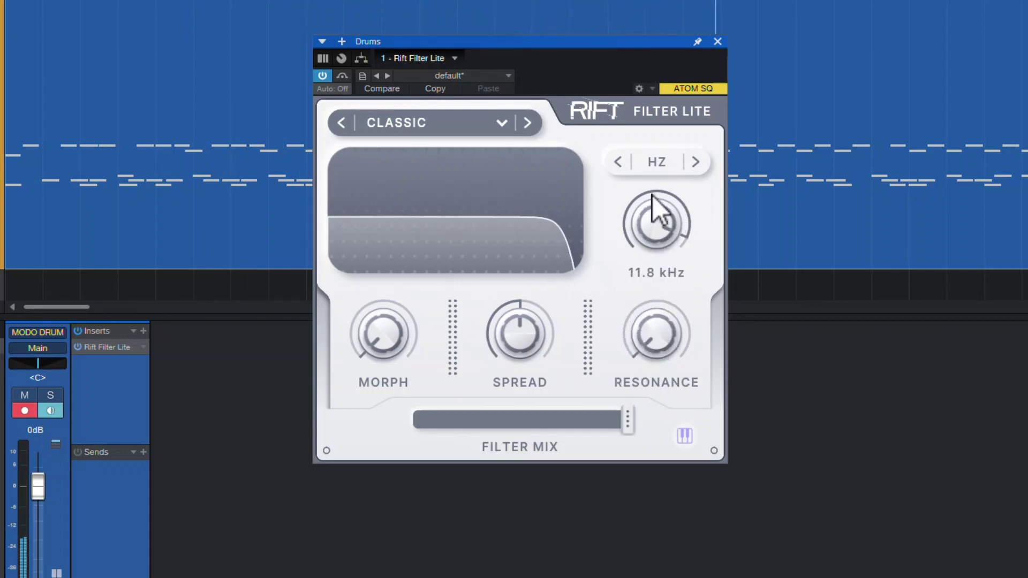
left_click(422, 114)
mouse_move(436, 155)
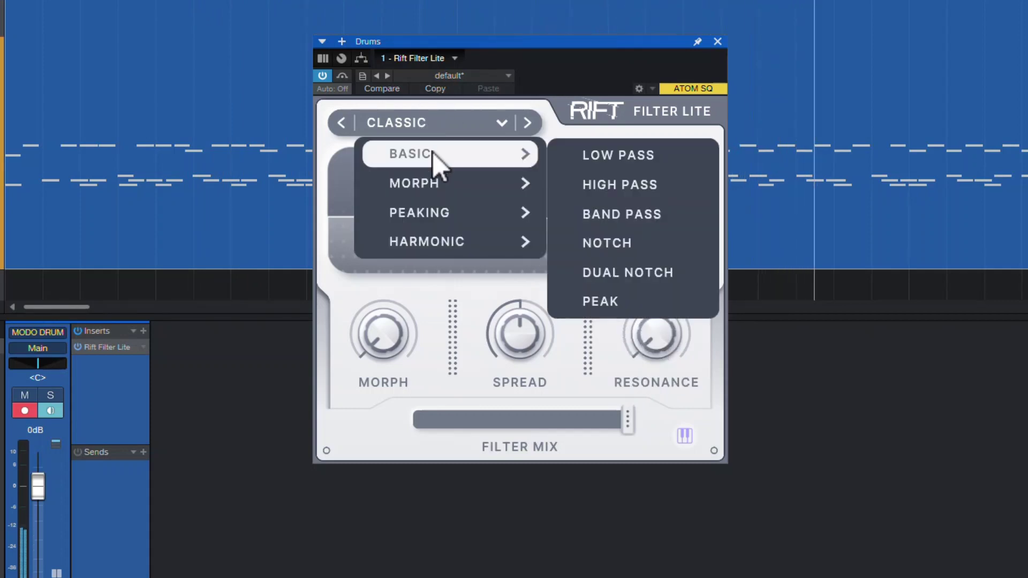
left_click(588, 155)
Switch to High Pass, sweep its cutoff through 2.48 kHz down to 20 Hz, then up to about 647 Hz.
left_click(456, 128)
mouse_move(470, 156)
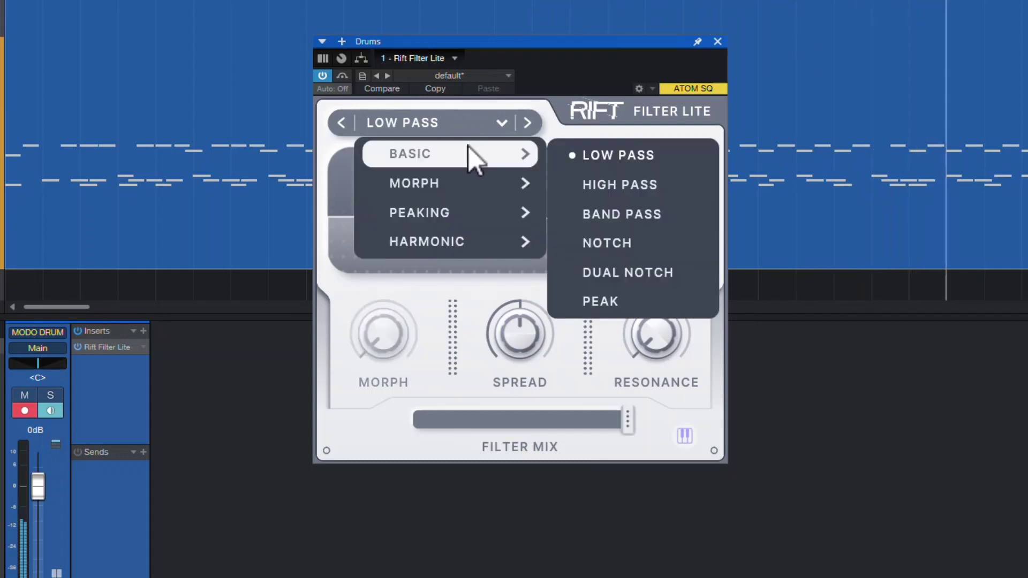
left_click(618, 195)
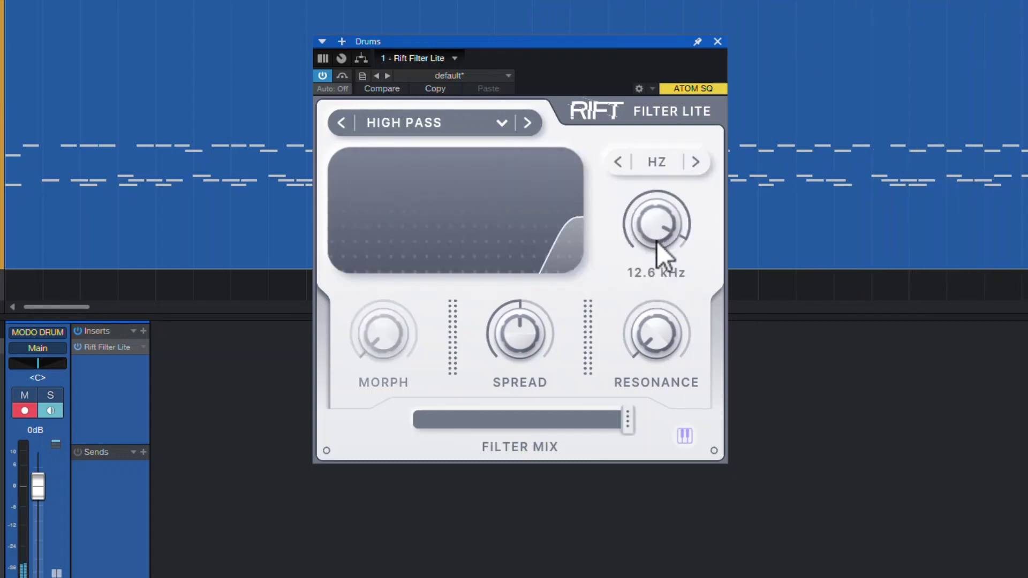
left_click_drag(657, 242, 659, 288)
left_click_drag(650, 336, 615, 254)
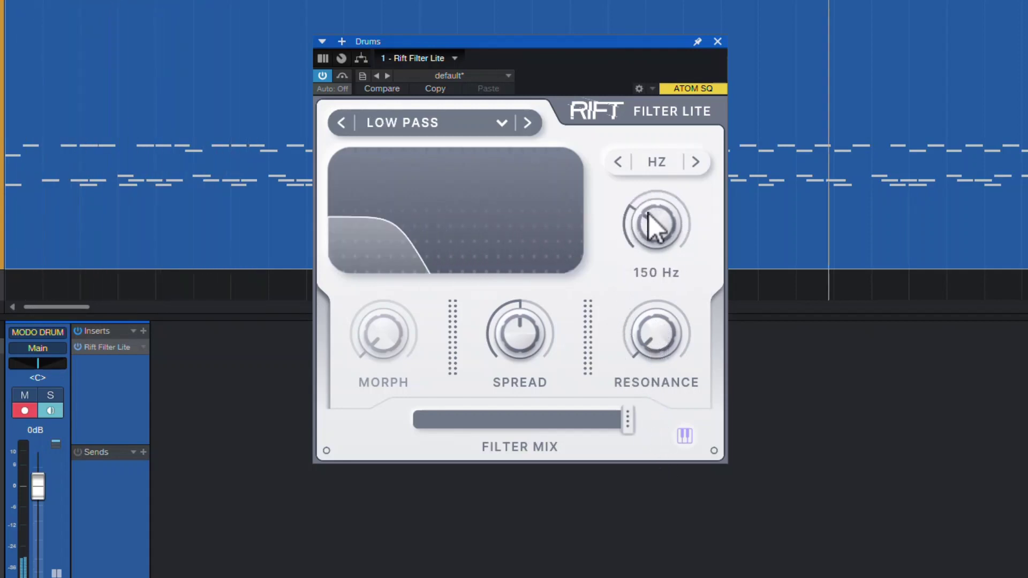
left_click_drag(648, 213, 650, 178)
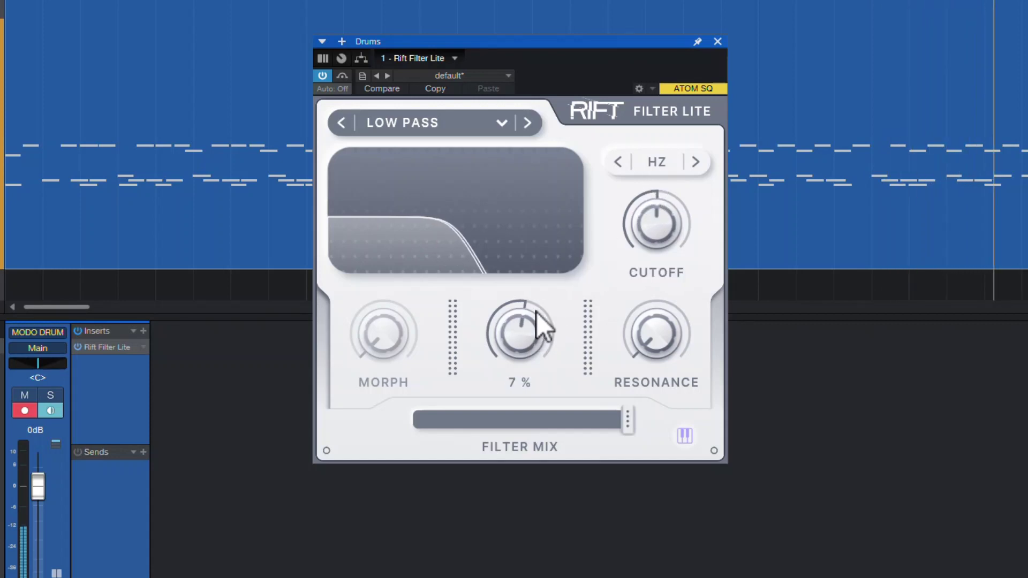